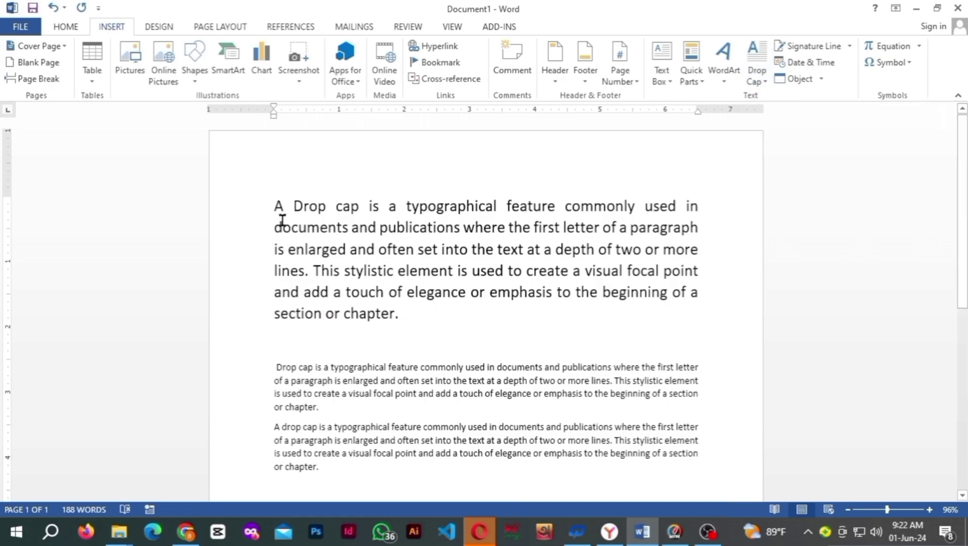
Apply a Dropped drop cap to the letter A that starts the first paragraph
drag(274, 206, 282, 206)
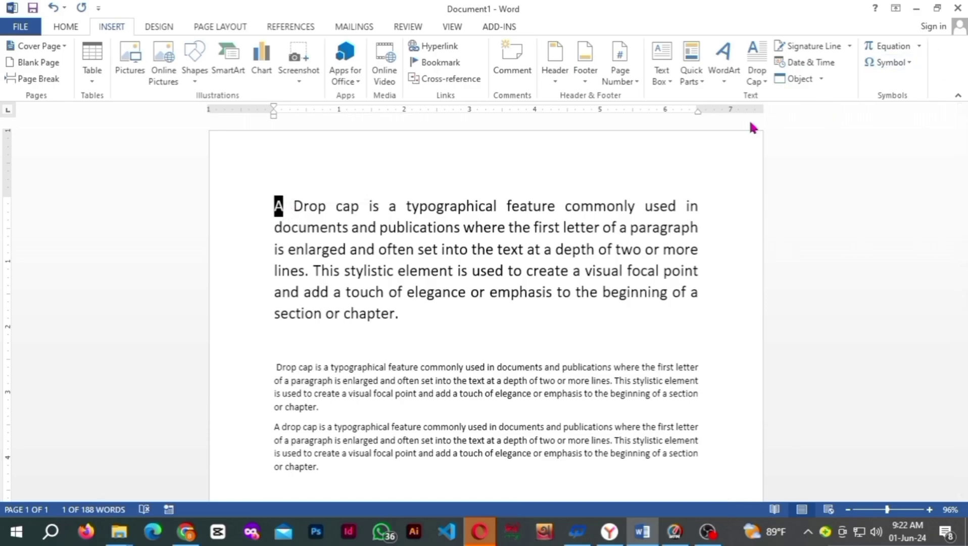
click(758, 87)
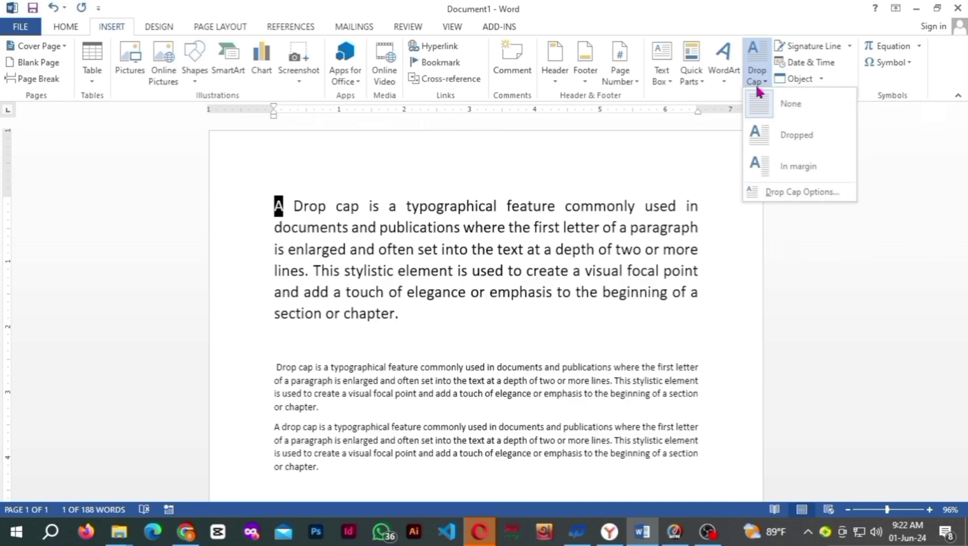
click(784, 134)
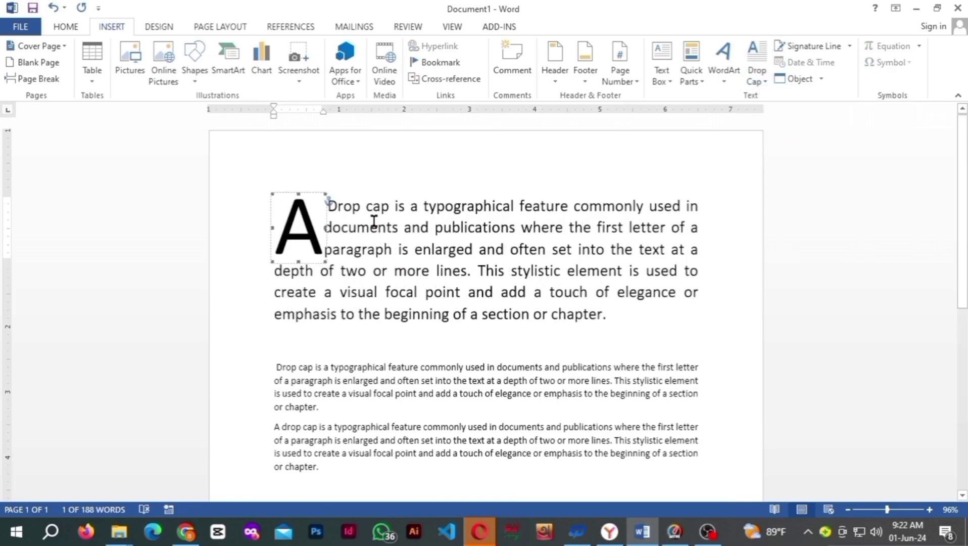
click(360, 252)
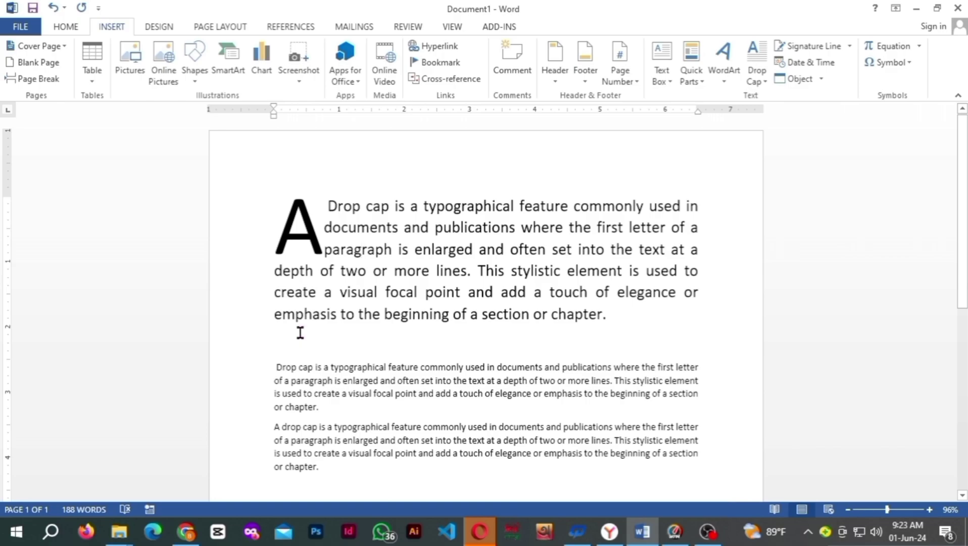
Set the first paragraph's drop cap A to drop 5 lines
double_click(314, 232)
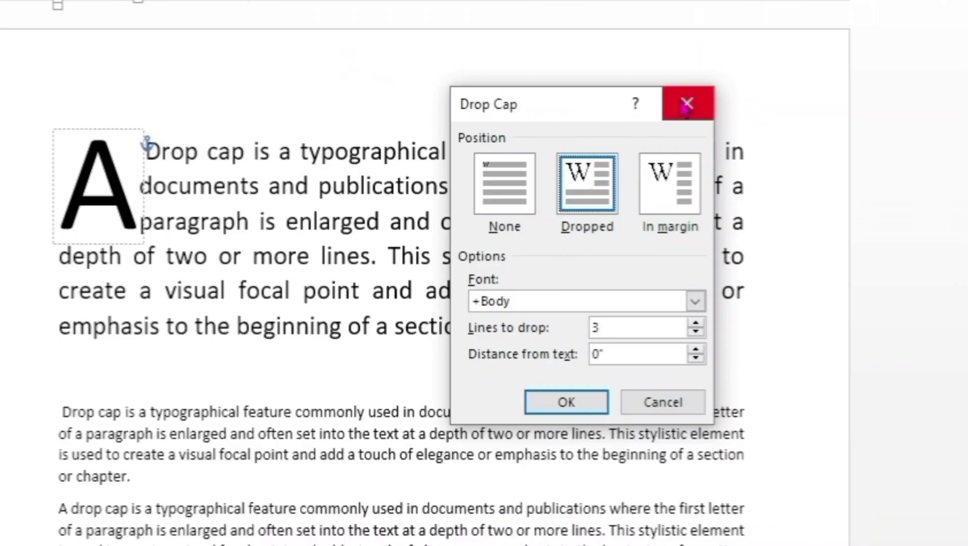
click(685, 106)
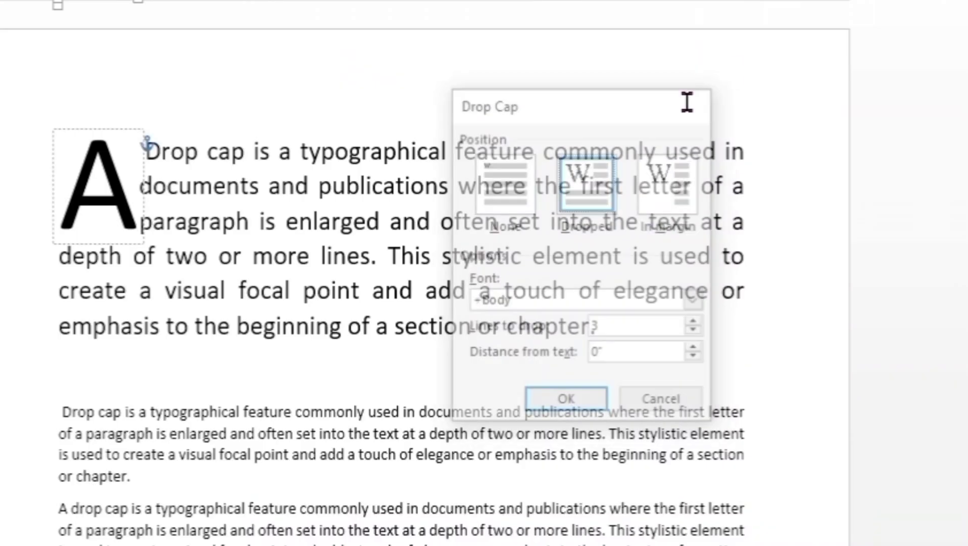
click(839, 1)
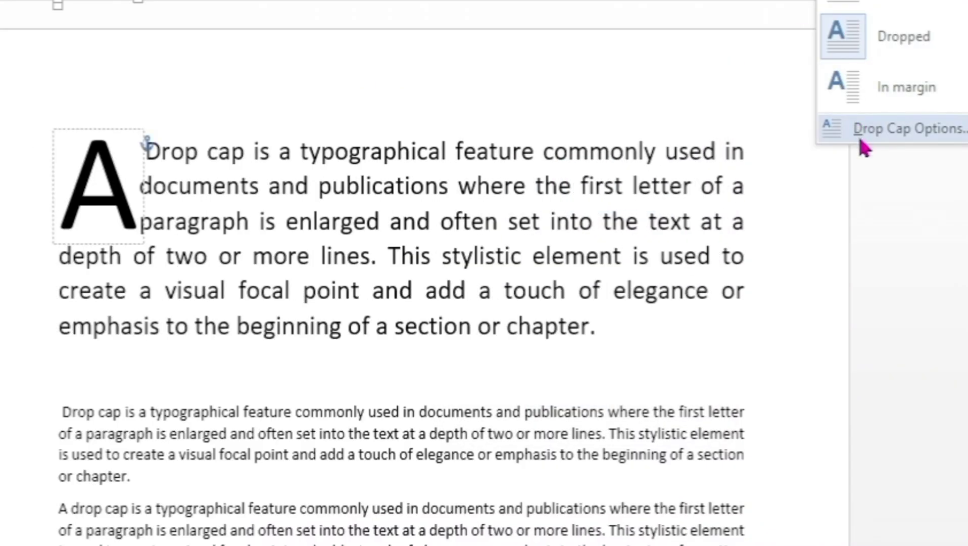
click(910, 129)
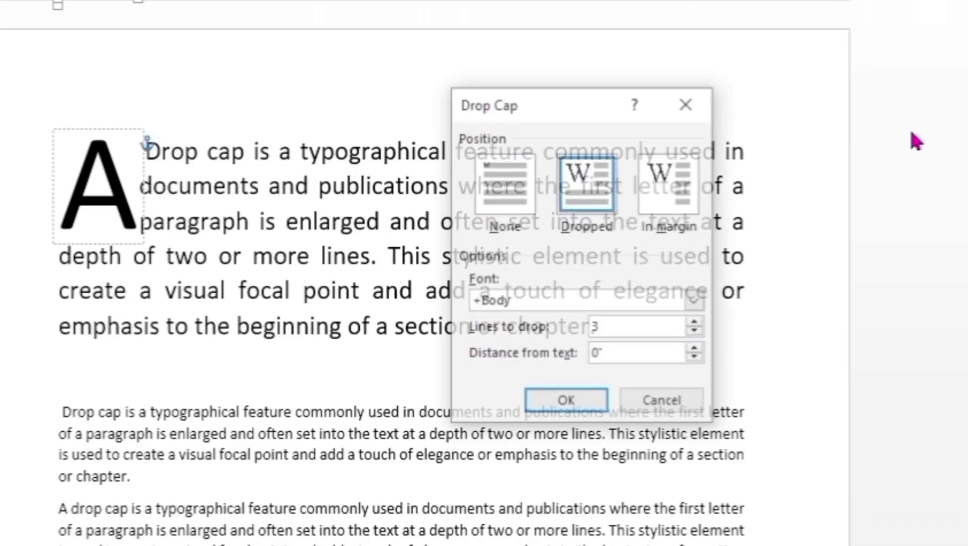
drag(520, 113, 682, 64)
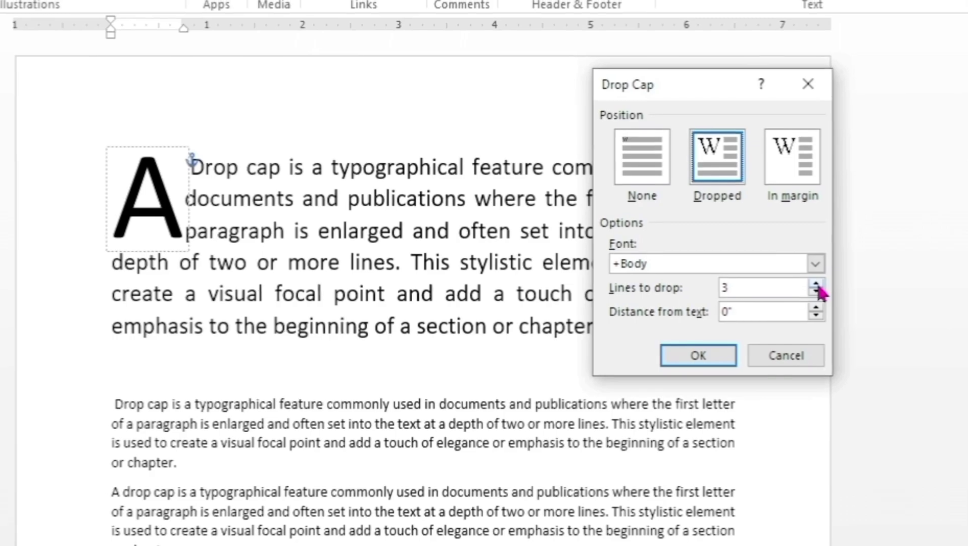
click(815, 283)
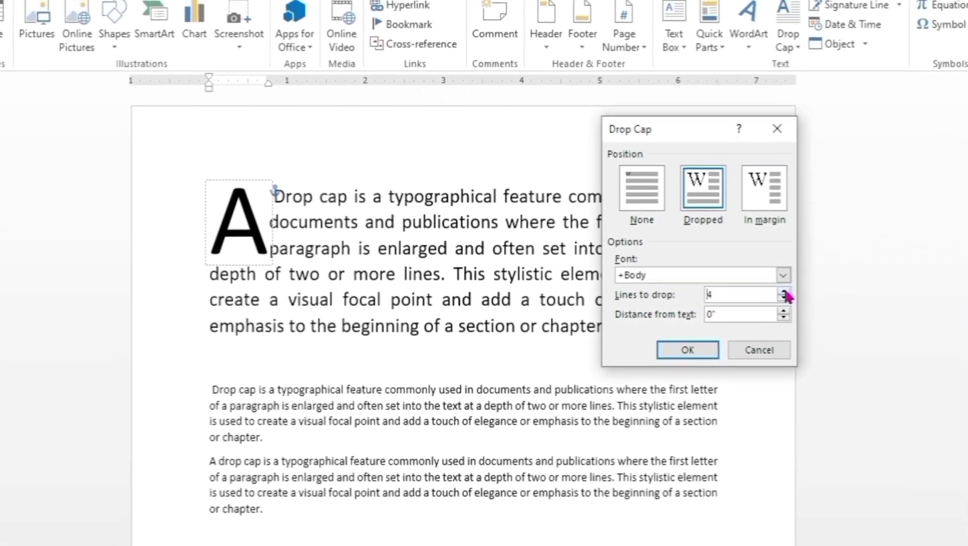
click(687, 349)
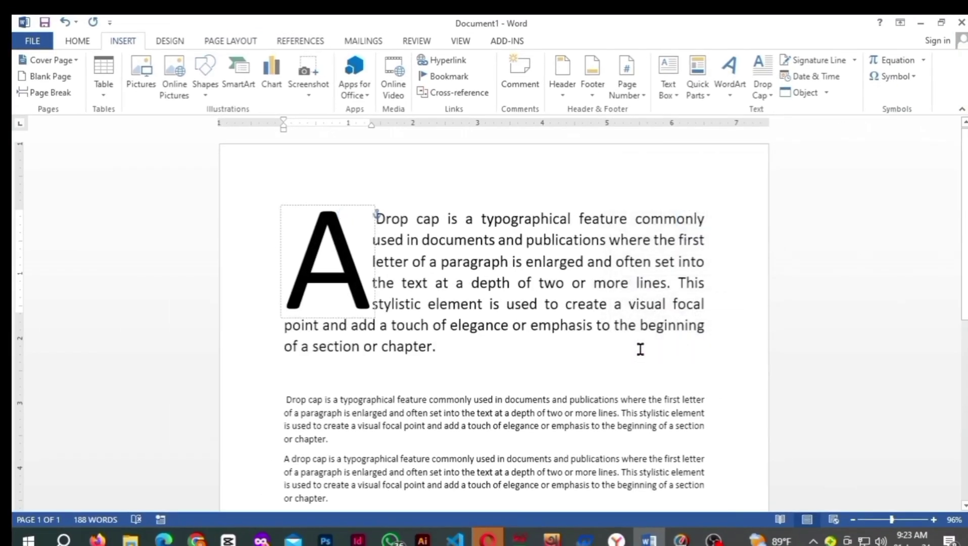
click(503, 340)
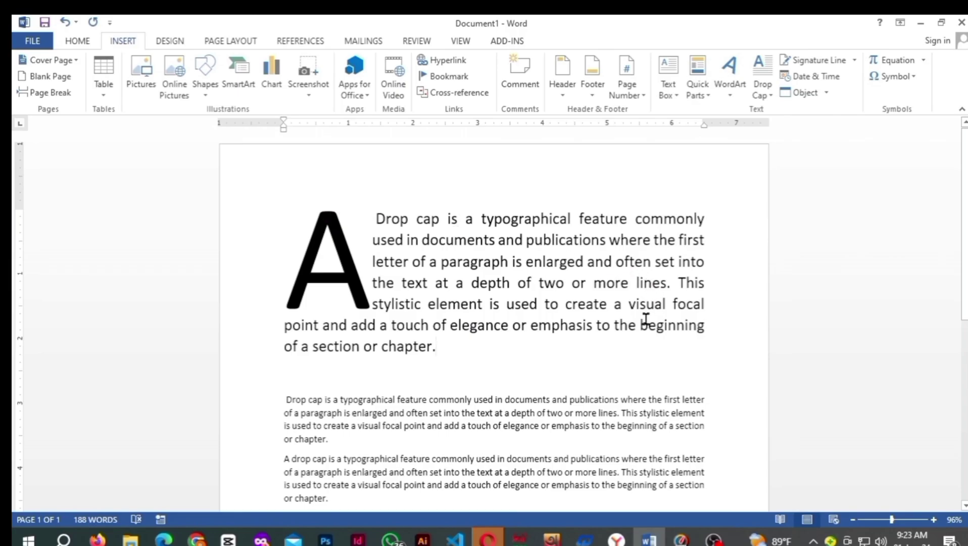
Increase the distance between the drop cap A and the first paragraph's text in the drop cap options
click(367, 298)
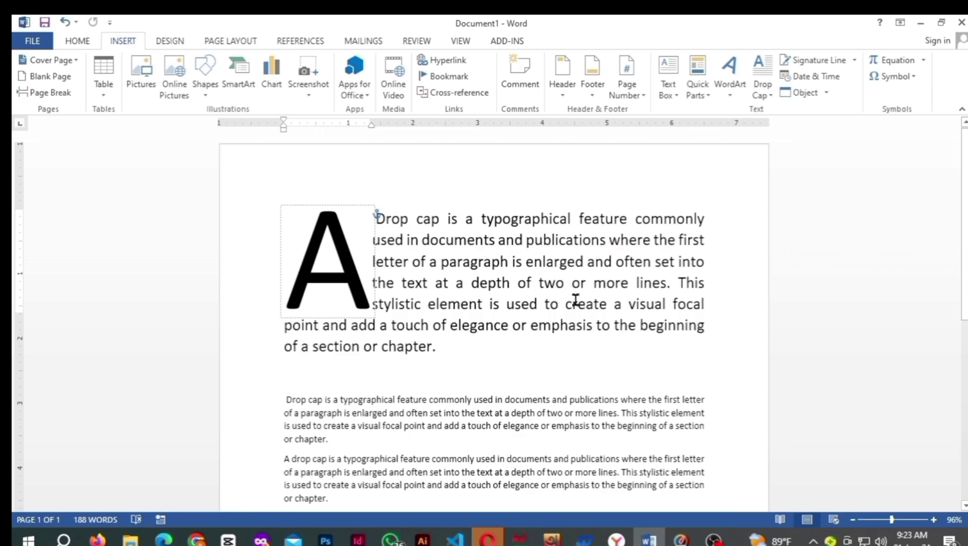
click(764, 96)
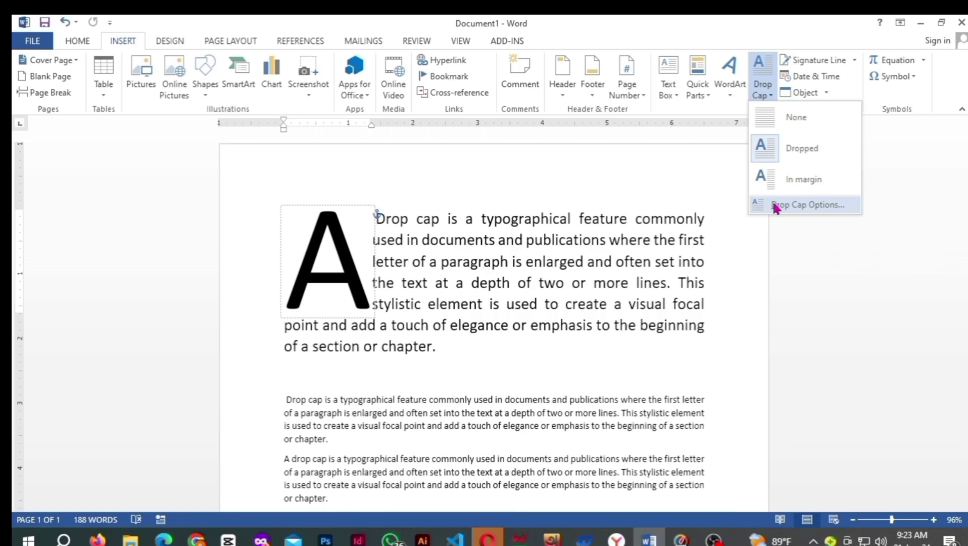
click(776, 206)
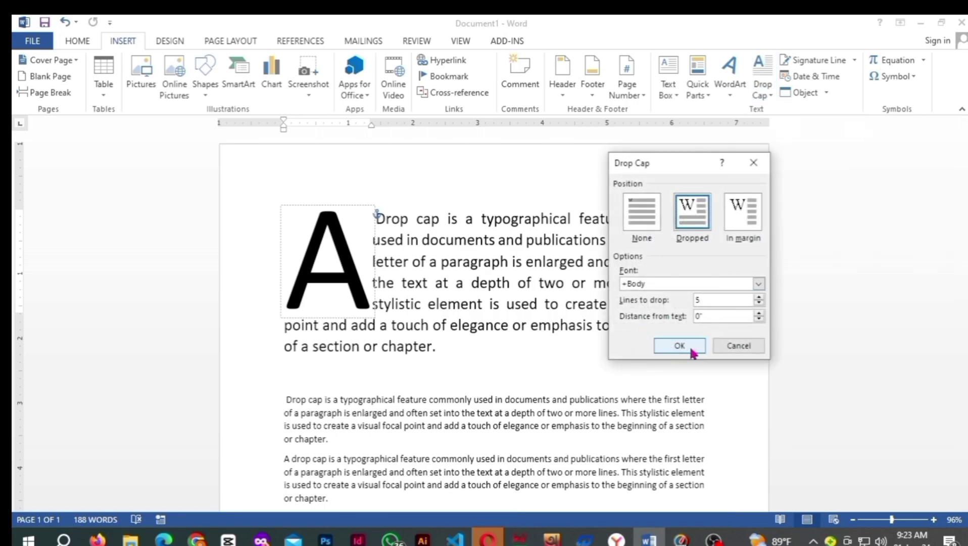
click(758, 314)
click(758, 319)
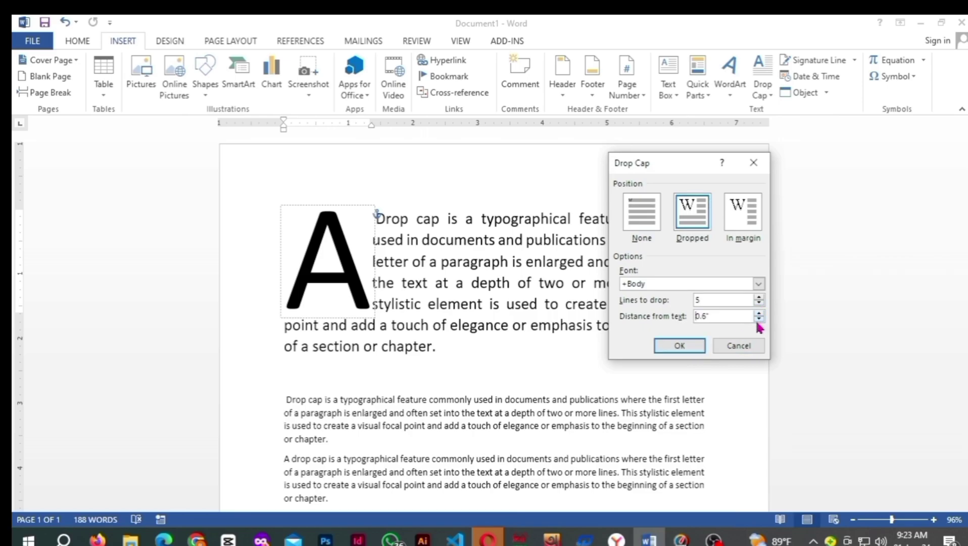
click(678, 348)
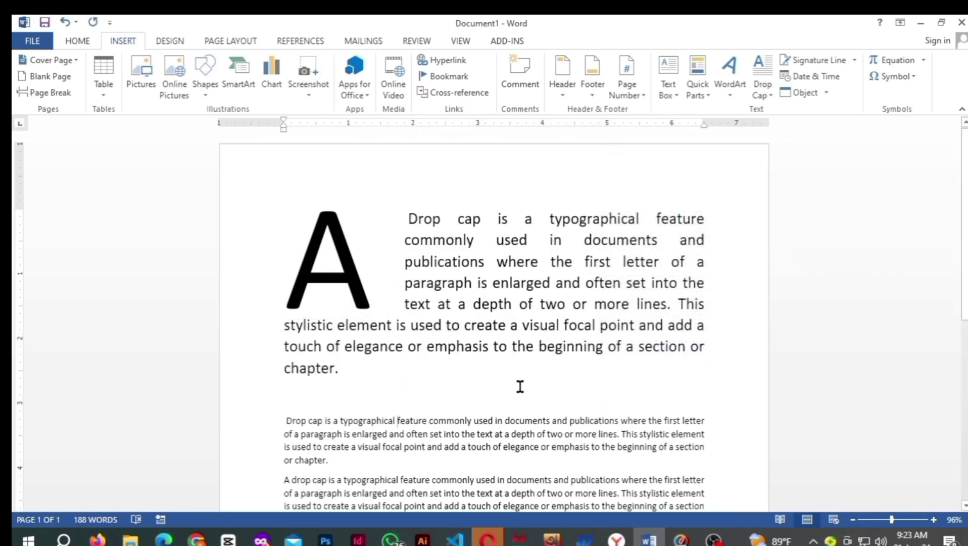
Change the position of the first paragraph's drop cap A to In margin
click(756, 101)
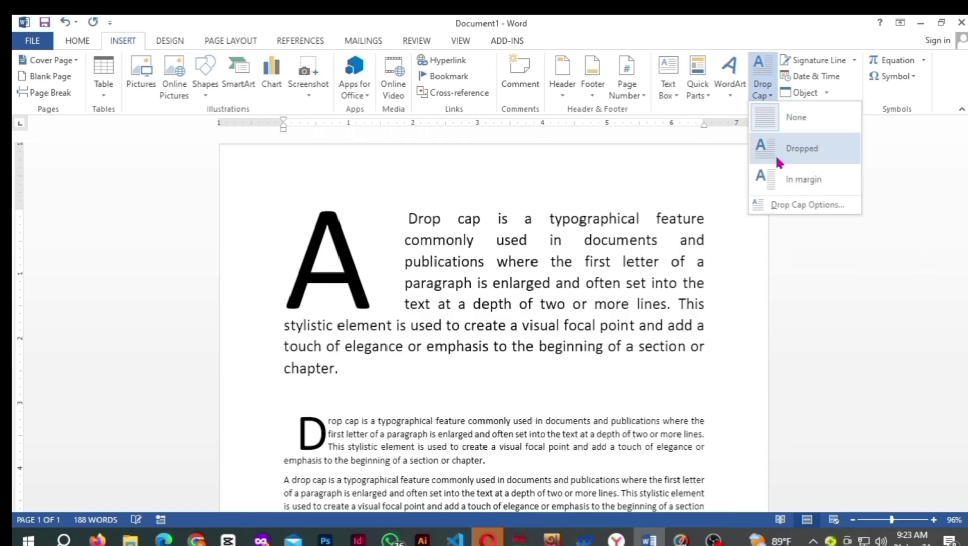
click(353, 271)
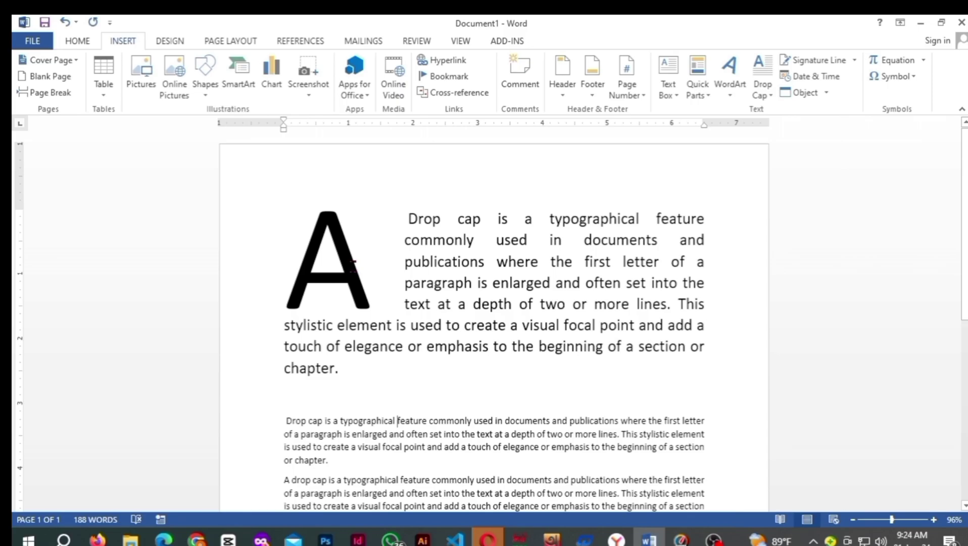
click(352, 271)
click(773, 94)
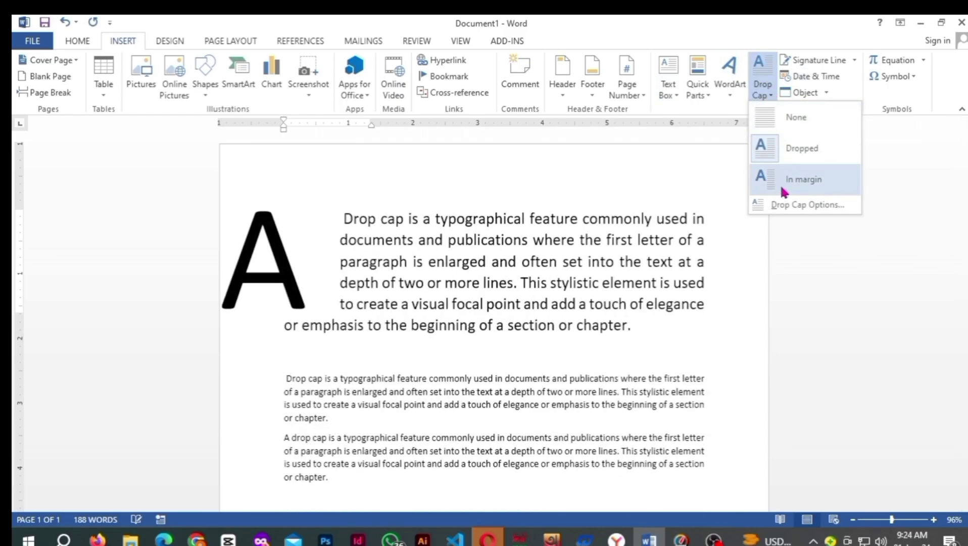
click(781, 187)
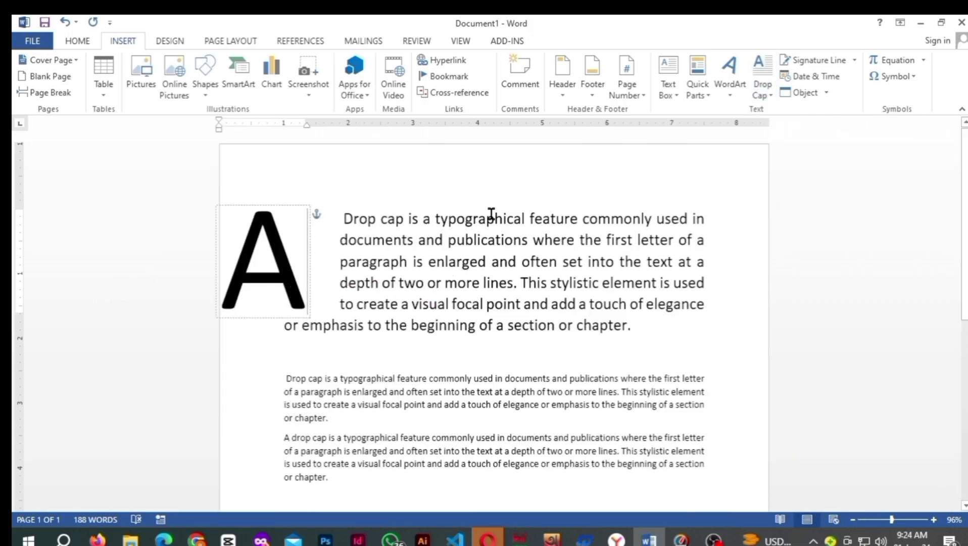
Remove the drop cap from the first paragraph by setting its drop cap style to None
click(760, 94)
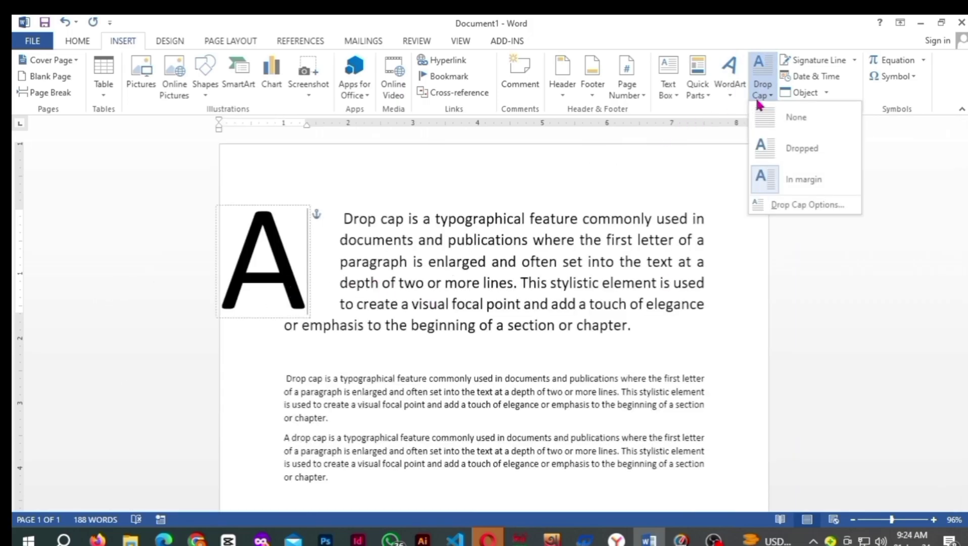
click(236, 381)
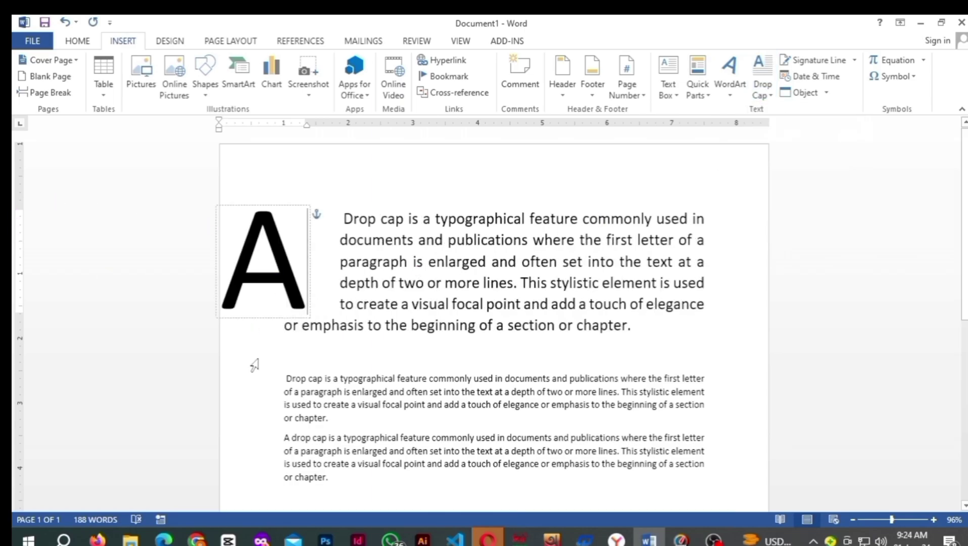
click(326, 282)
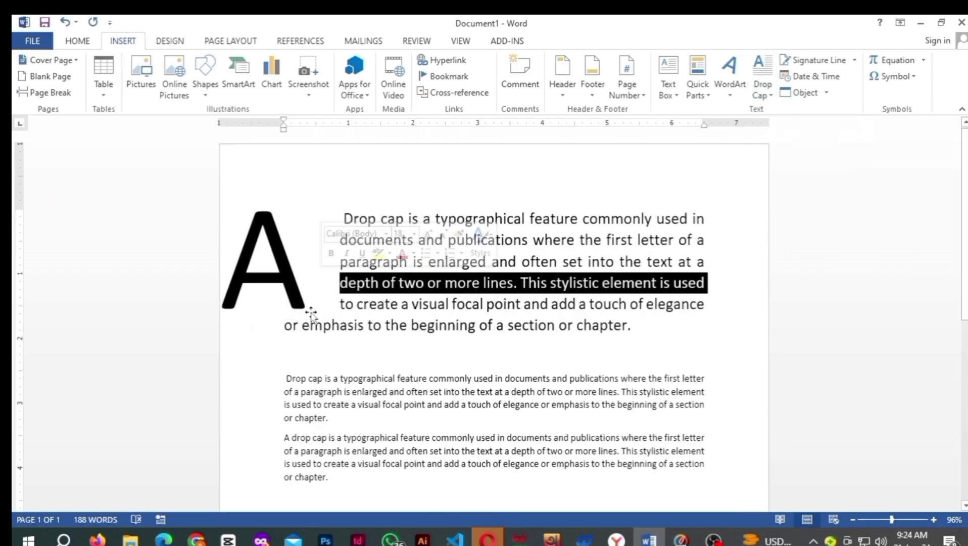
click(225, 394)
click(302, 261)
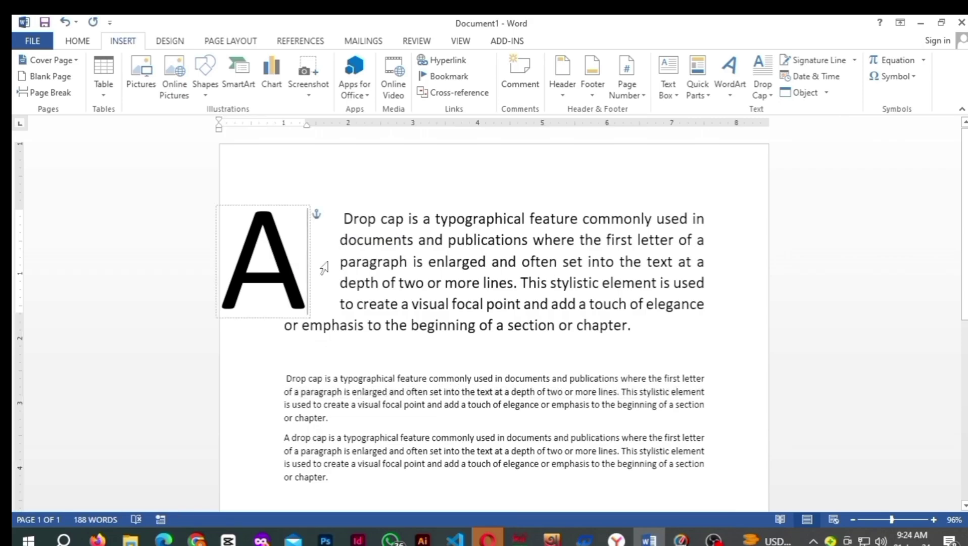
click(766, 94)
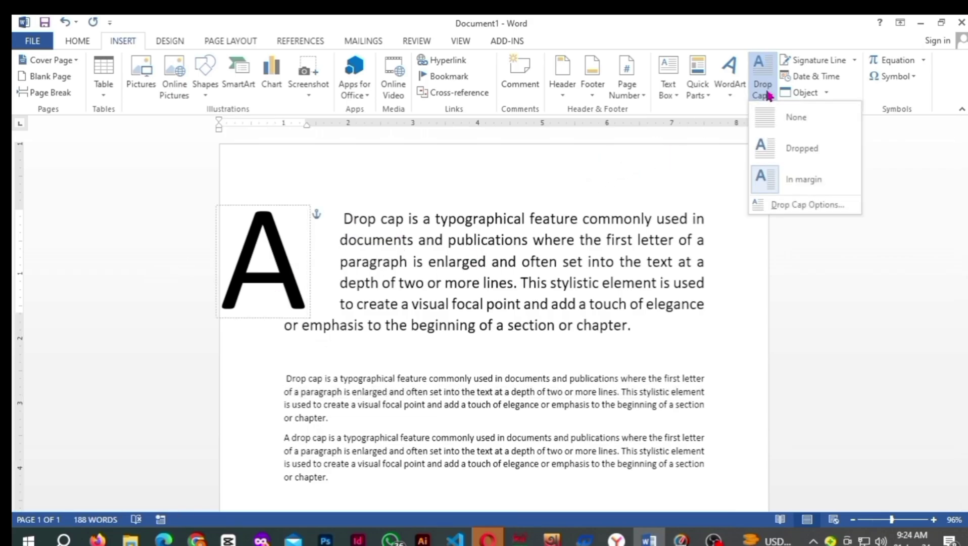
click(770, 128)
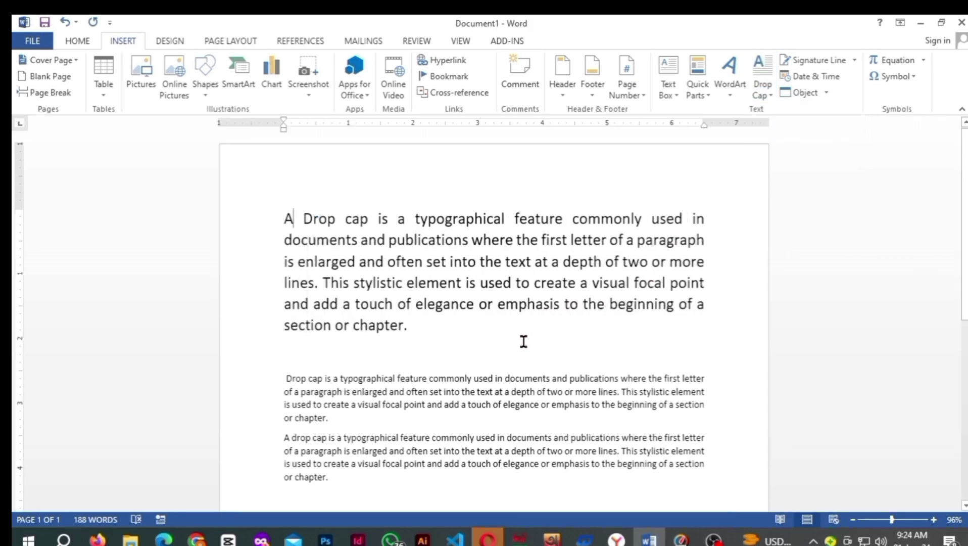
Apply a Dropped drop cap to the first paragraph through the drop cap options, using the Agency FB font and 3 lines
click(766, 94)
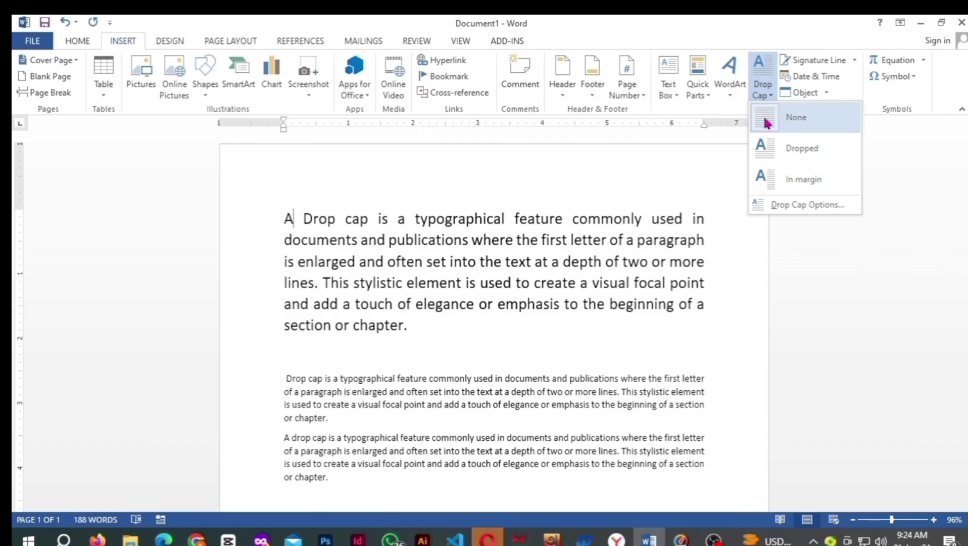
click(764, 205)
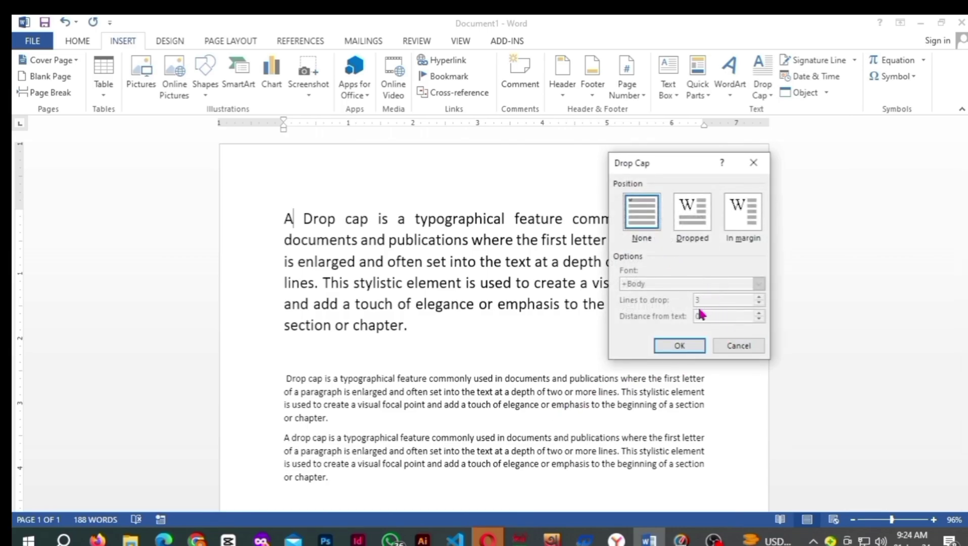
click(696, 221)
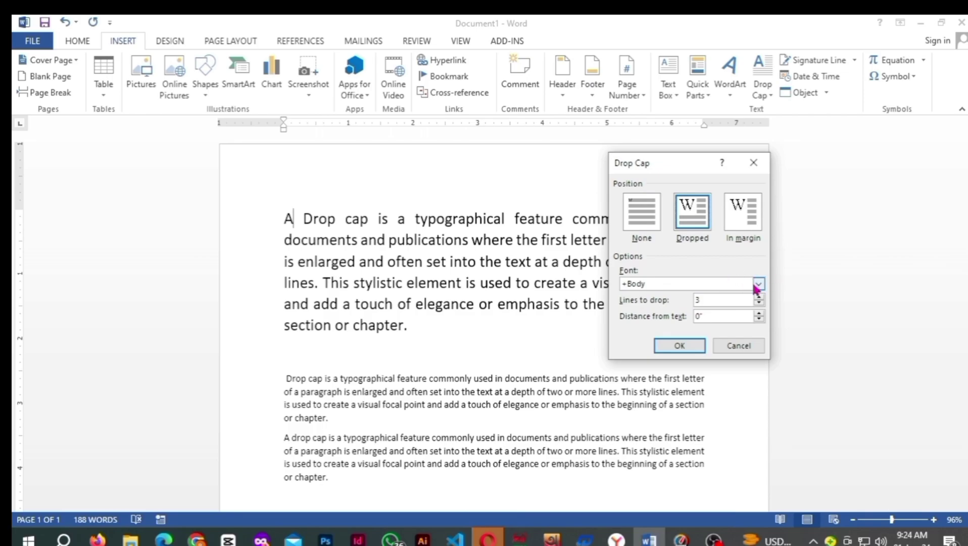
click(759, 284)
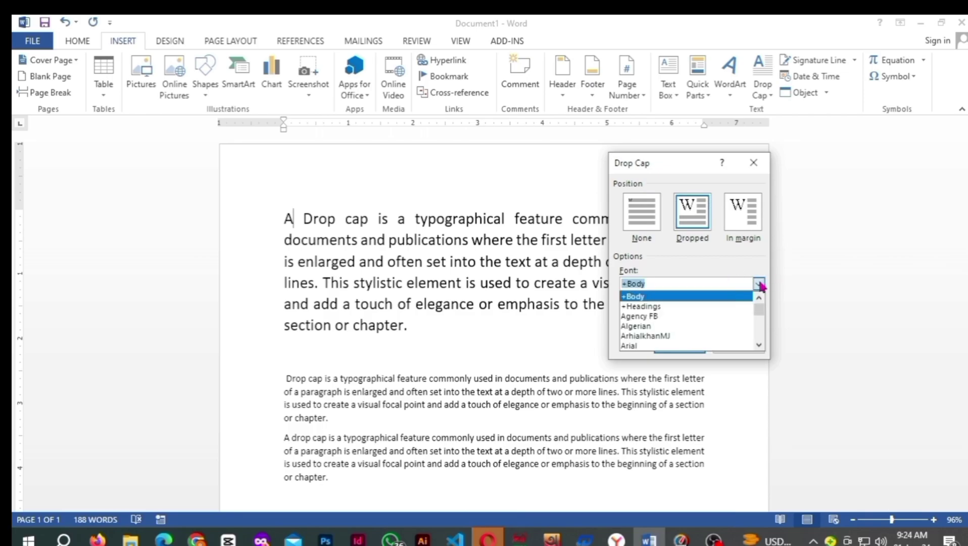
click(659, 317)
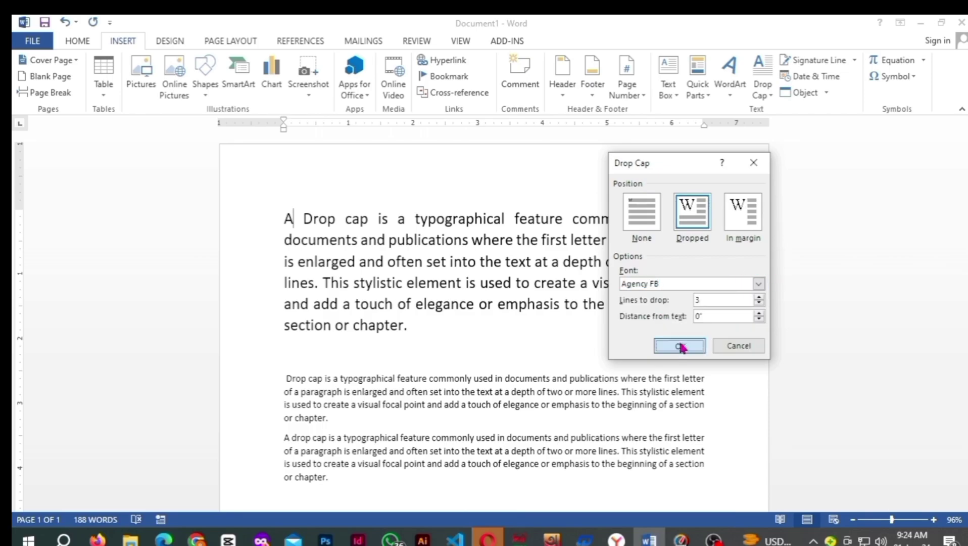
click(680, 346)
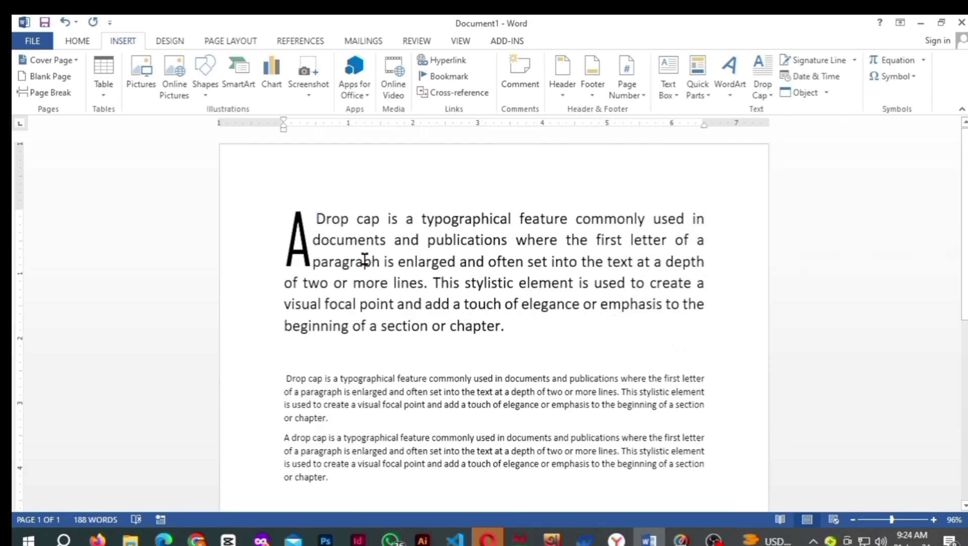
Apply a Dropped drop cap to the whole word "Drop" at the start of the second paragraph
scroll(287, 447, down, 3)
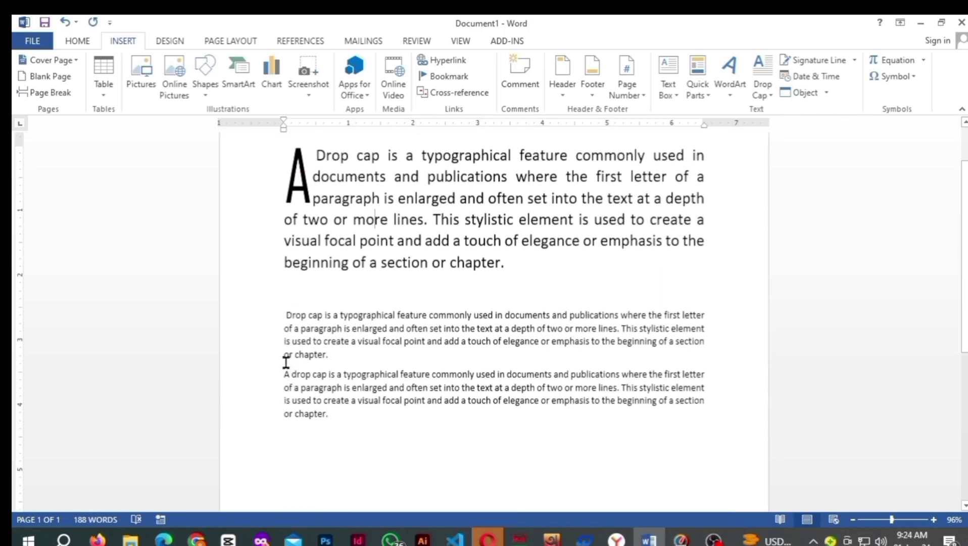
drag(284, 318, 307, 317)
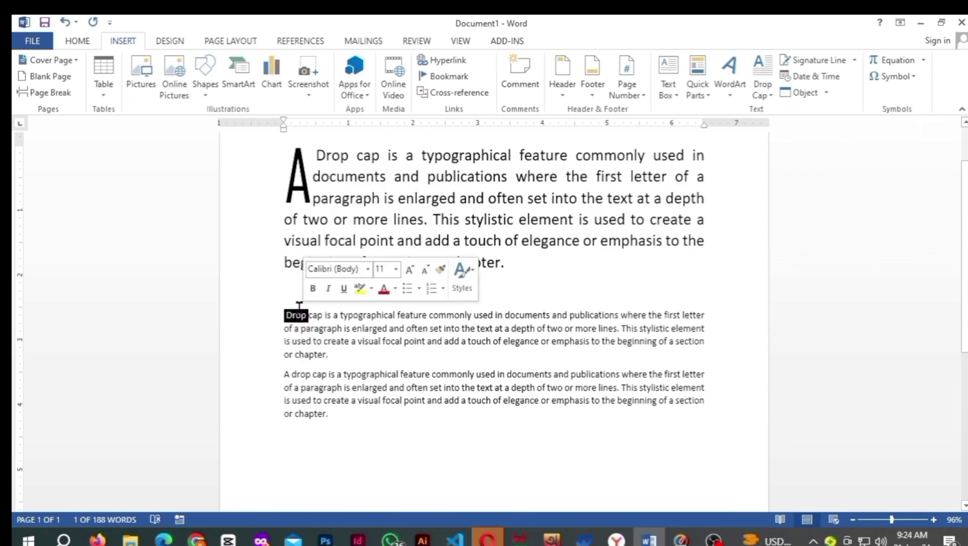
click(765, 93)
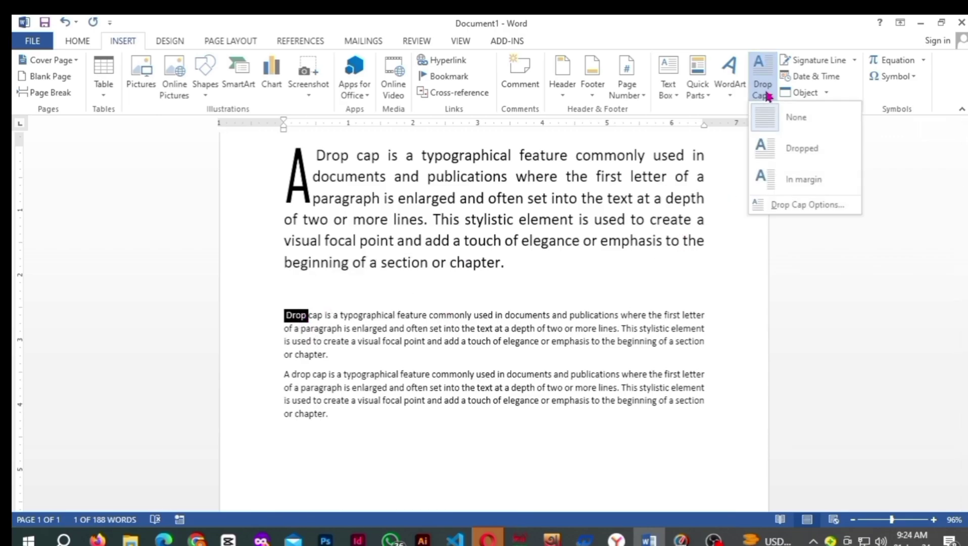
click(773, 153)
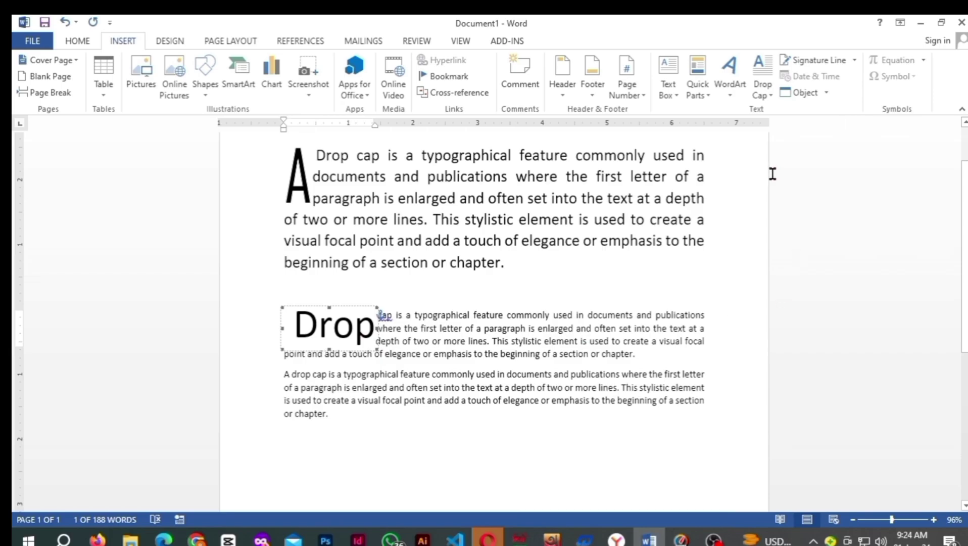
Set the "Drop" drop cap in the second paragraph to drop 5 lines and use the Algerian font
click(762, 95)
click(774, 205)
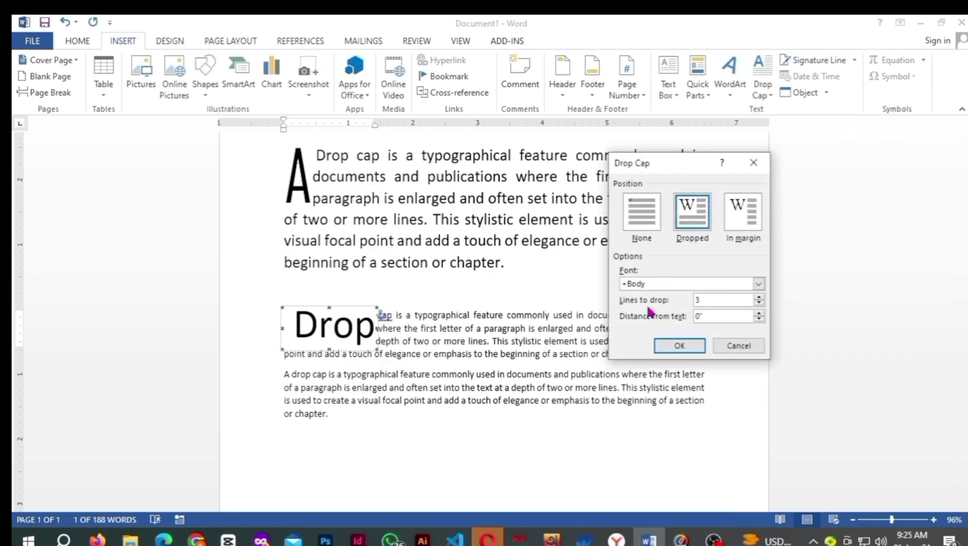
click(760, 298)
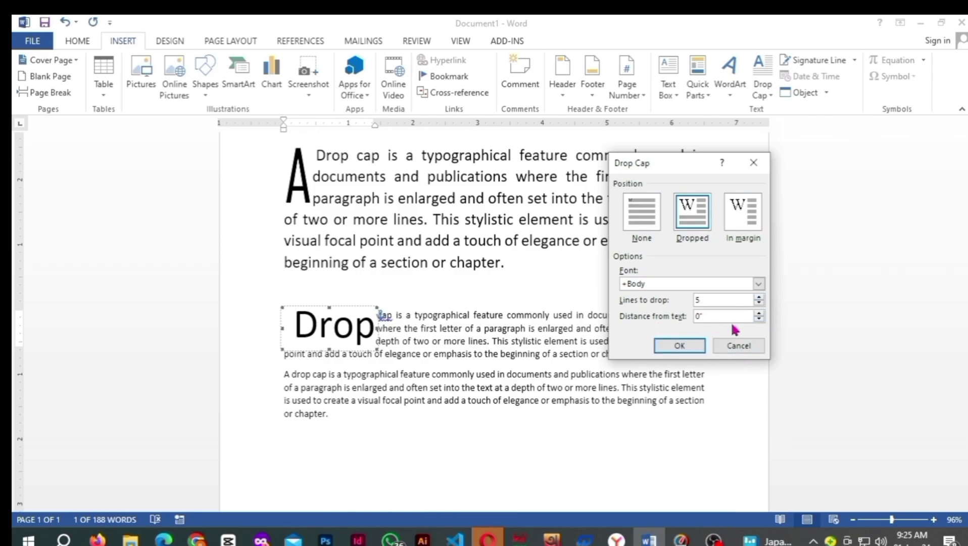
click(759, 284)
click(656, 335)
click(682, 345)
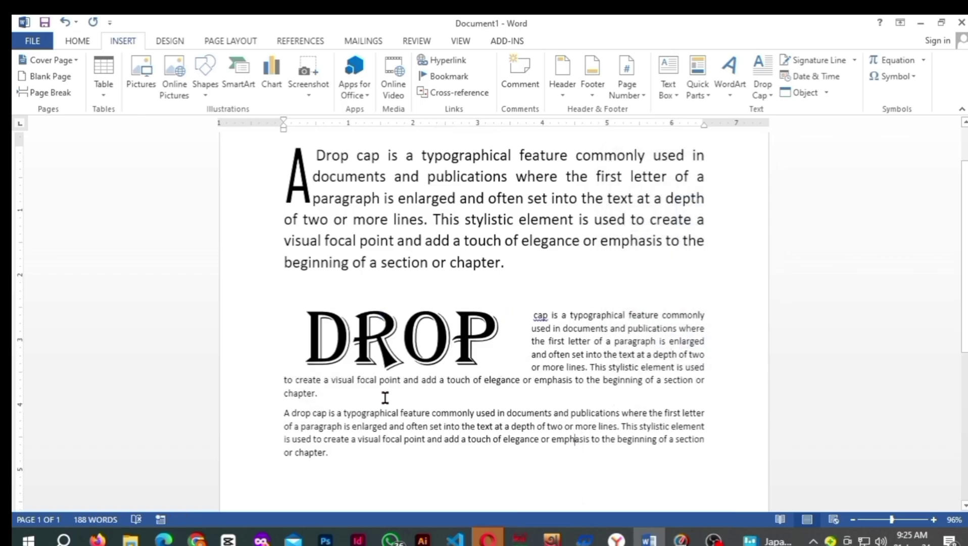